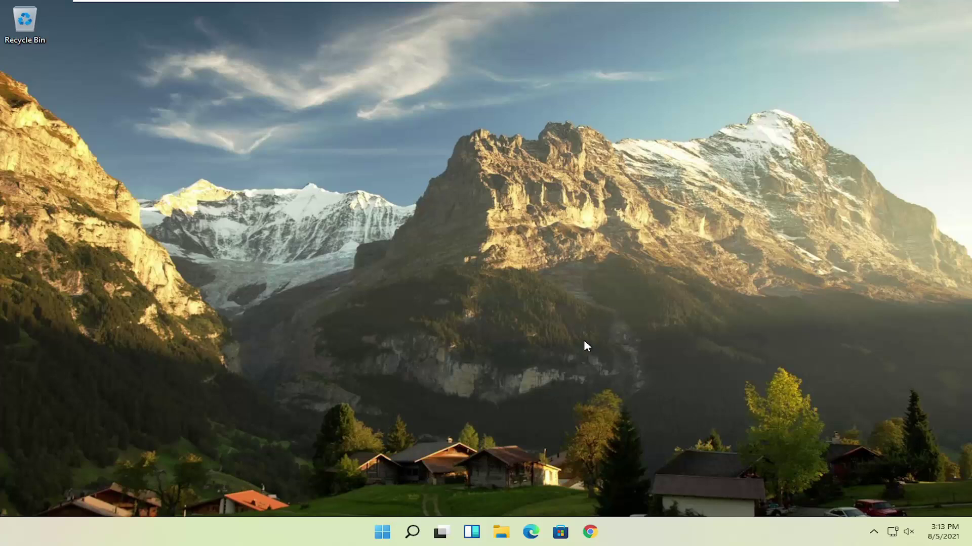
- Open Task Manager's Startup tab and disable Microsoft OneDrive from launching at startup
right_click(382, 534)
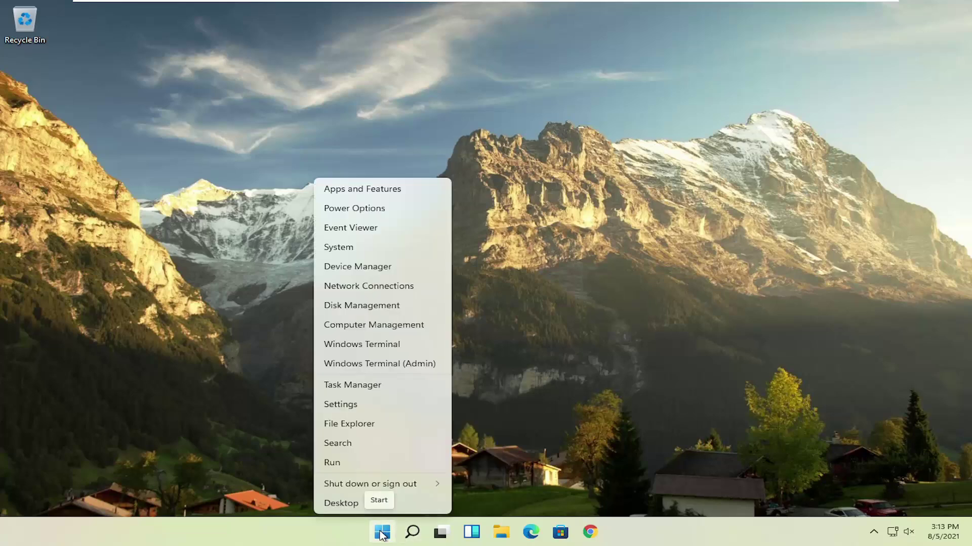
left_click(357, 389)
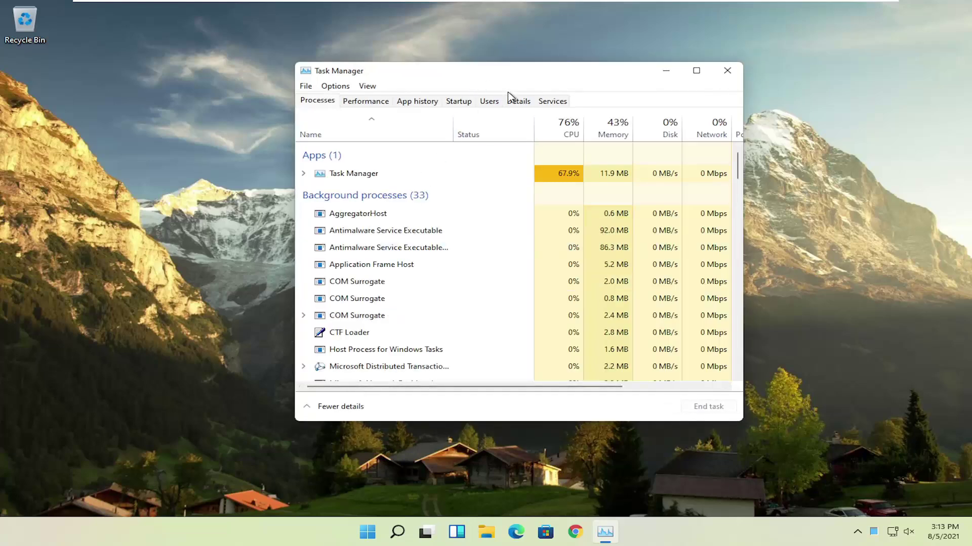
left_click(455, 102)
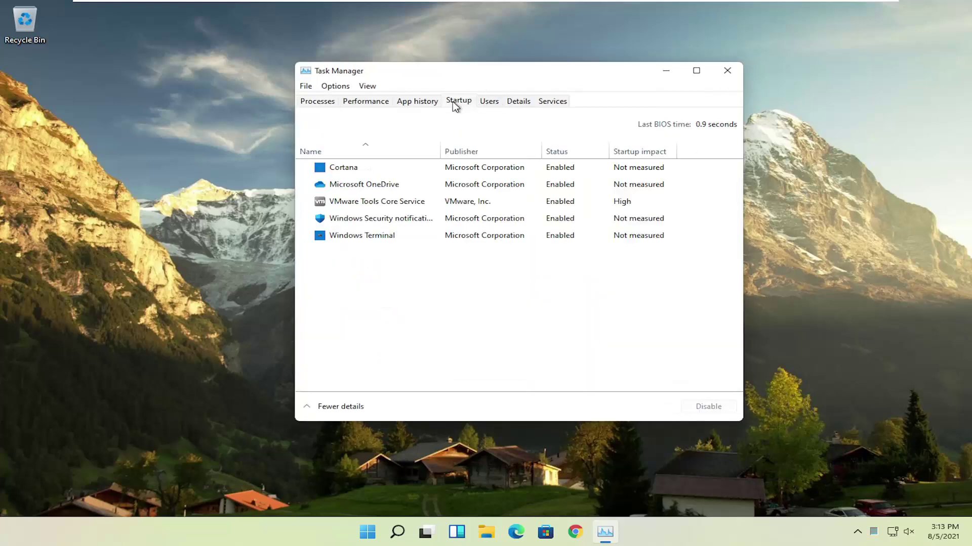
left_click(351, 189)
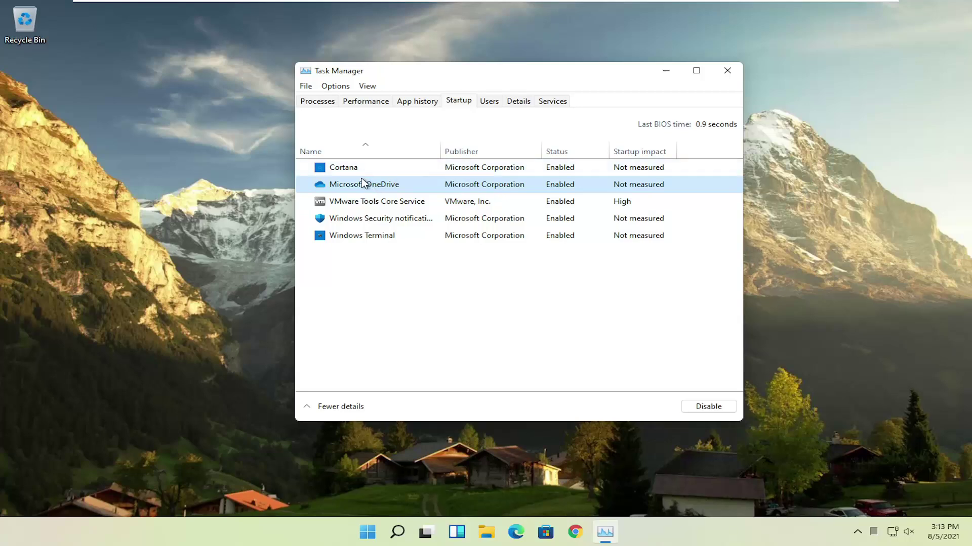
left_click(690, 405)
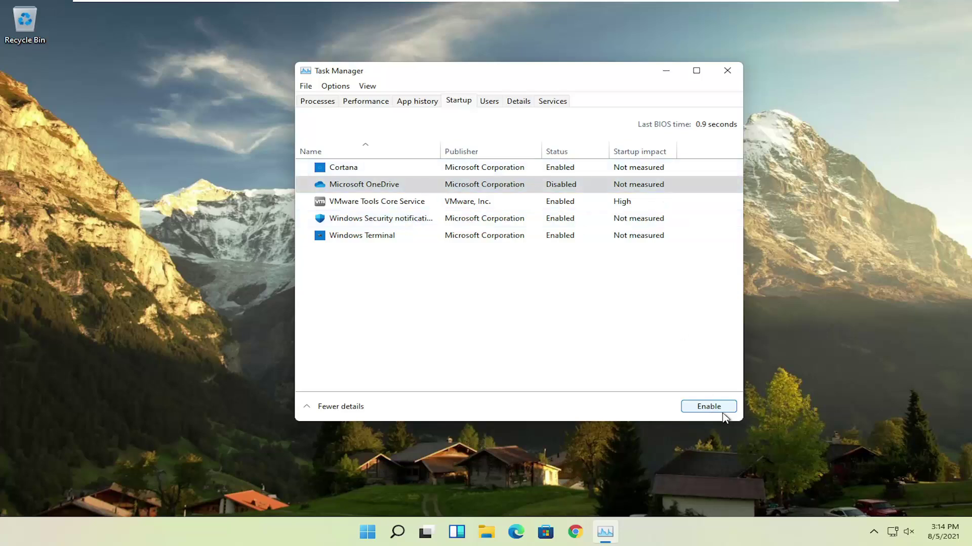
- Close the Task Manager window
left_click(726, 71)
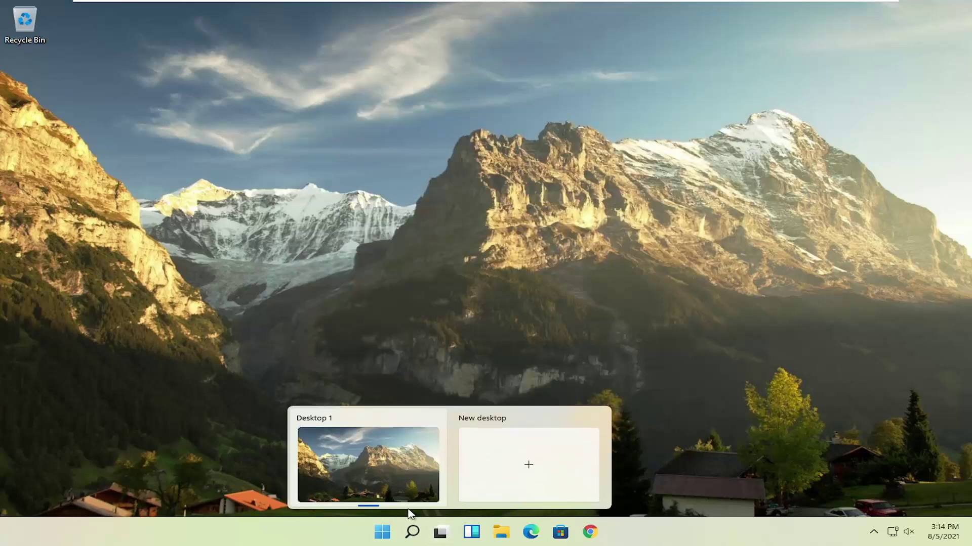
- Search 'apps' and open the Apps & features settings page
left_click(409, 536)
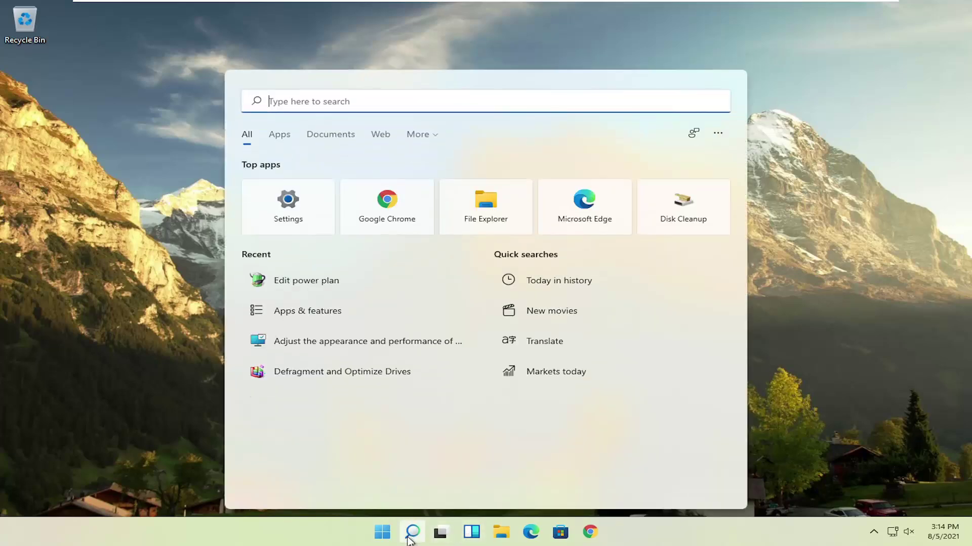
type("apps")
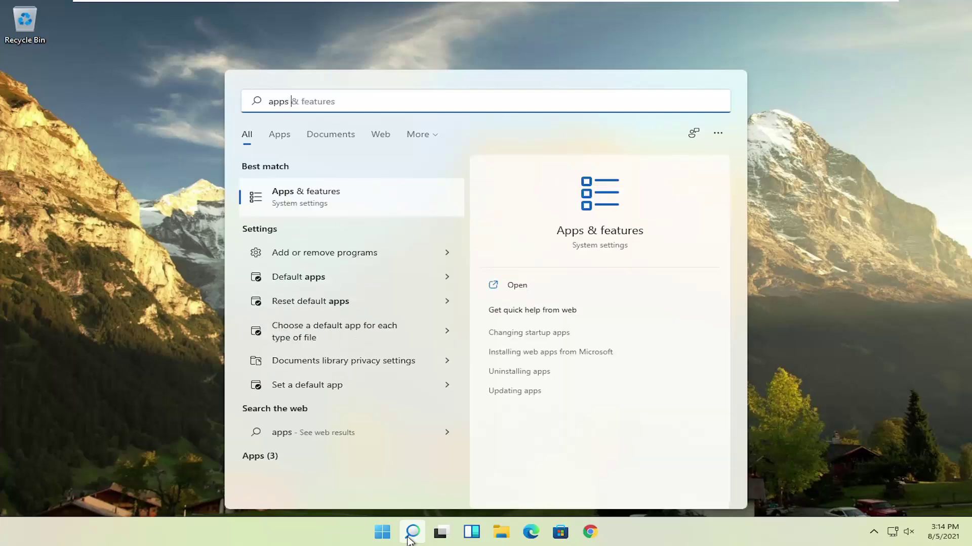
left_click(299, 196)
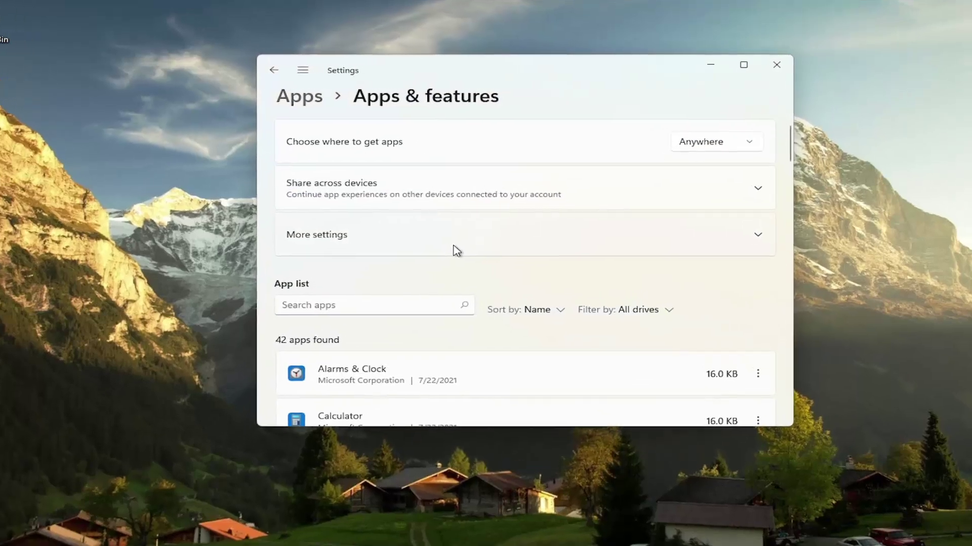
- Scroll the installed apps list, view CCleaner's modify and uninstall options, then dismiss them
scroll(457, 250, "down", 3)
scroll(419, 284, "down", 1)
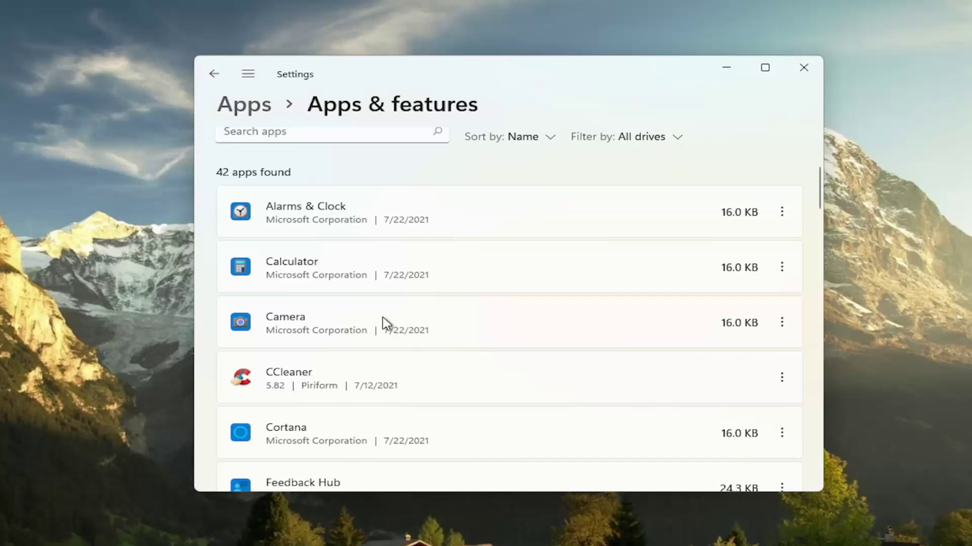
scroll(386, 324, "down", 1)
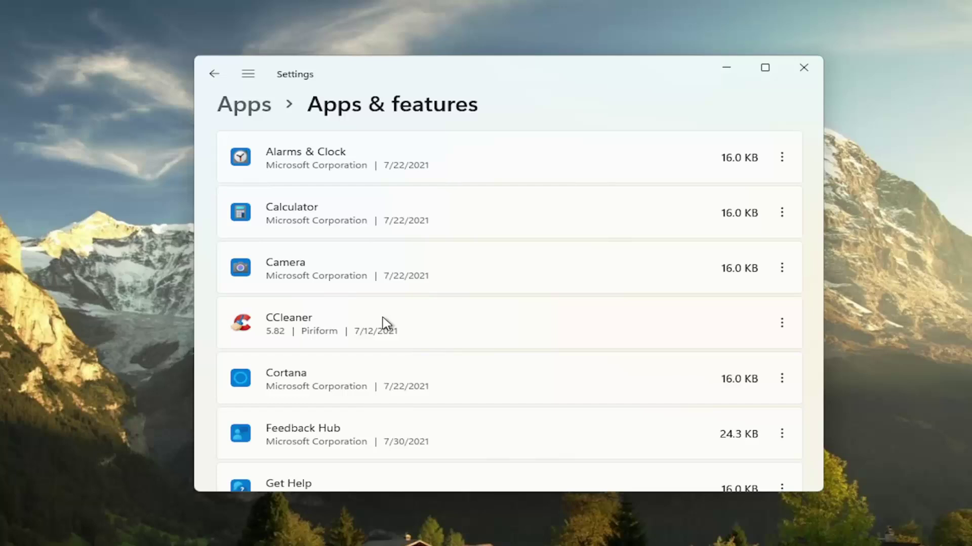
left_click(790, 325)
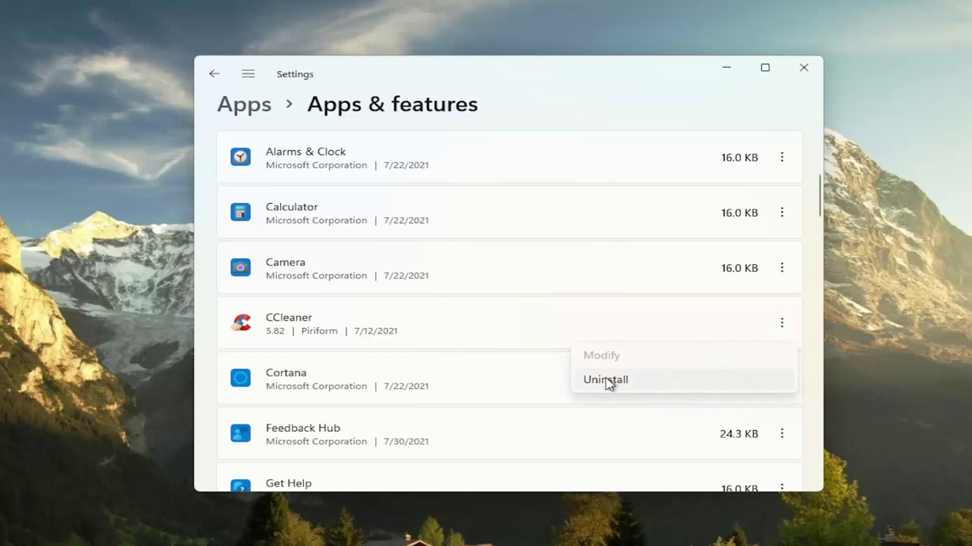
left_click(622, 78)
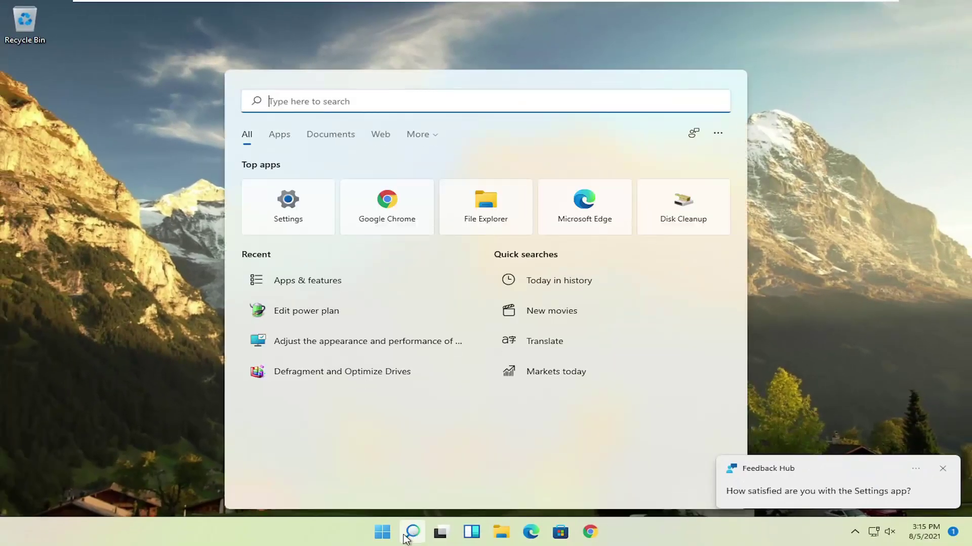
- Find the Windows appearance and performance settings via 'adjust', then apply Adjust for best performance
type("adjust")
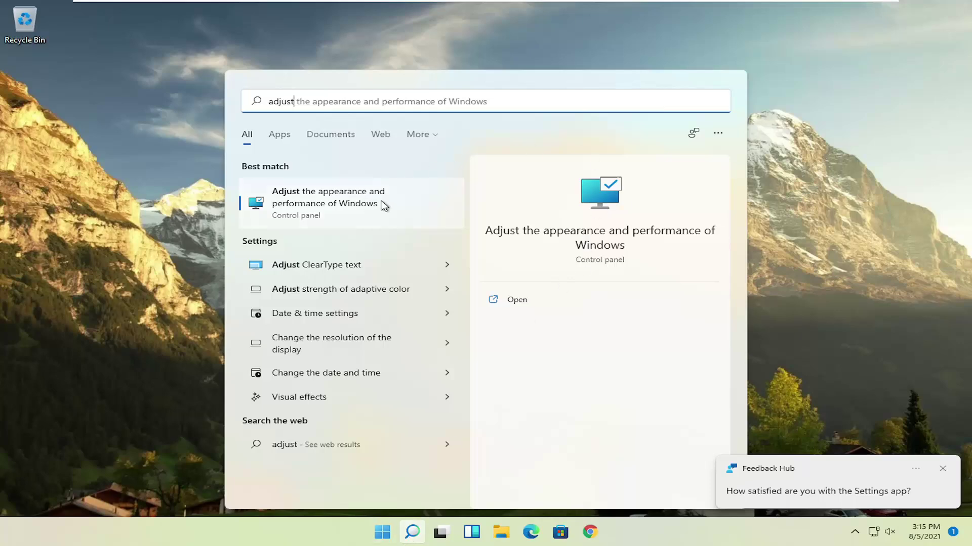
left_click(357, 201)
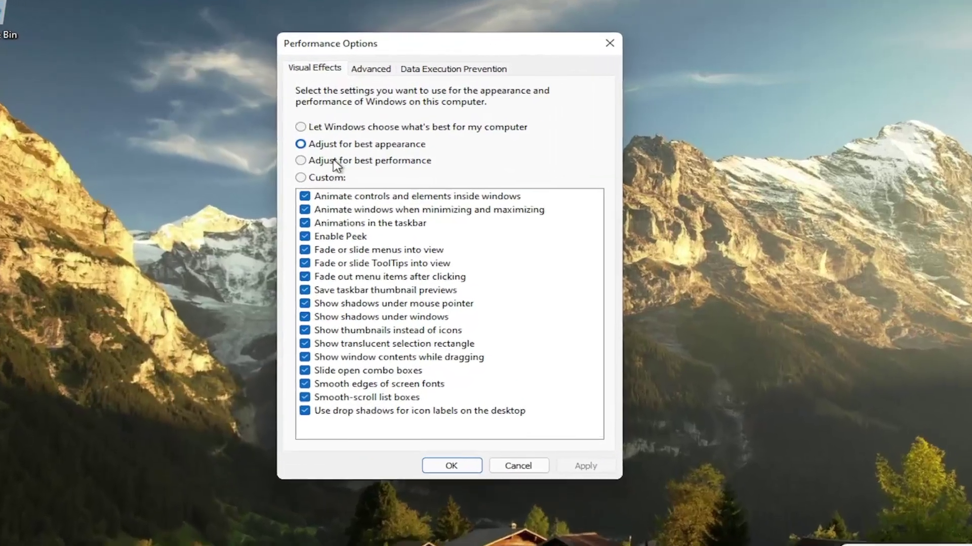
left_click(106, 153)
left_click(623, 489)
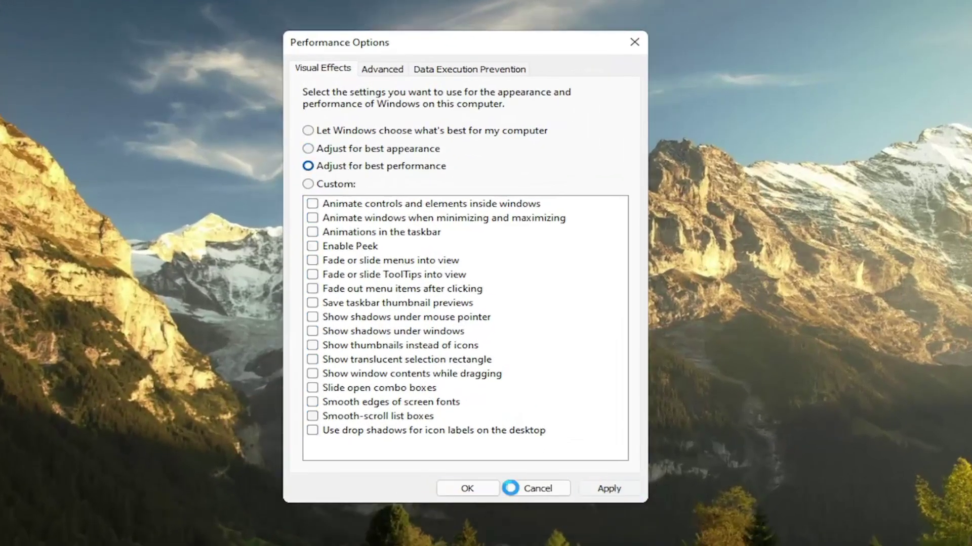
left_click_drag(397, 42, 450, 41)
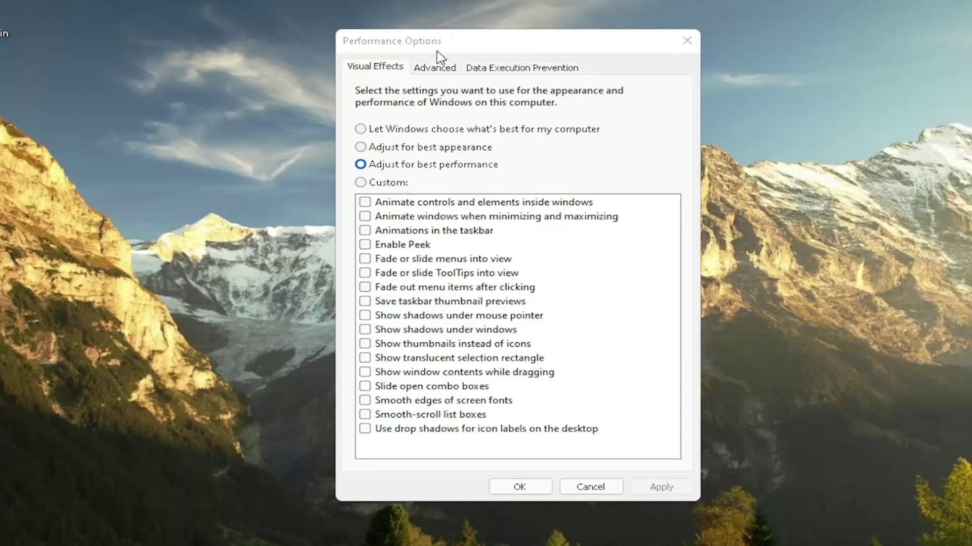
left_click_drag(509, 48, 533, 55)
- Close a stray Calendar window and leave Show thumbnails instead of icons unchecked
key("super")
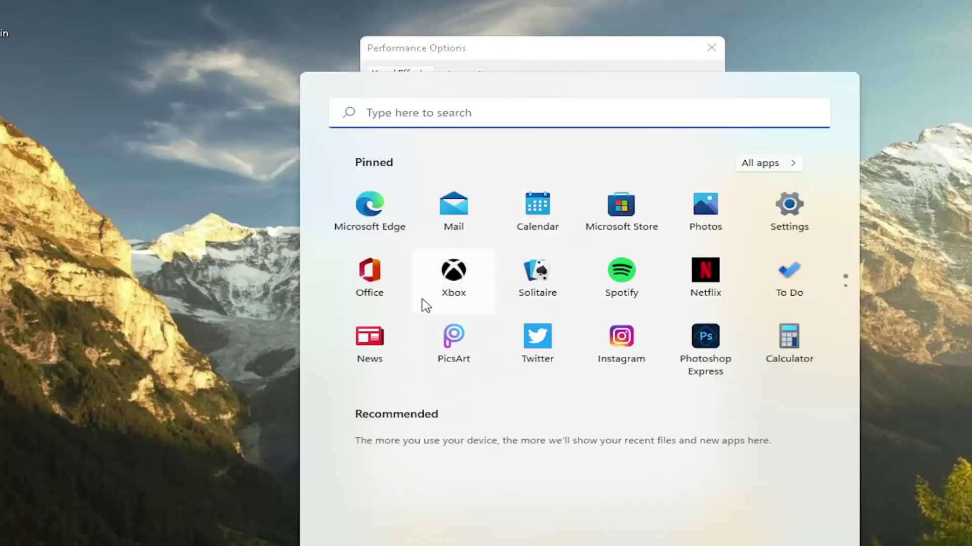
left_click(537, 210)
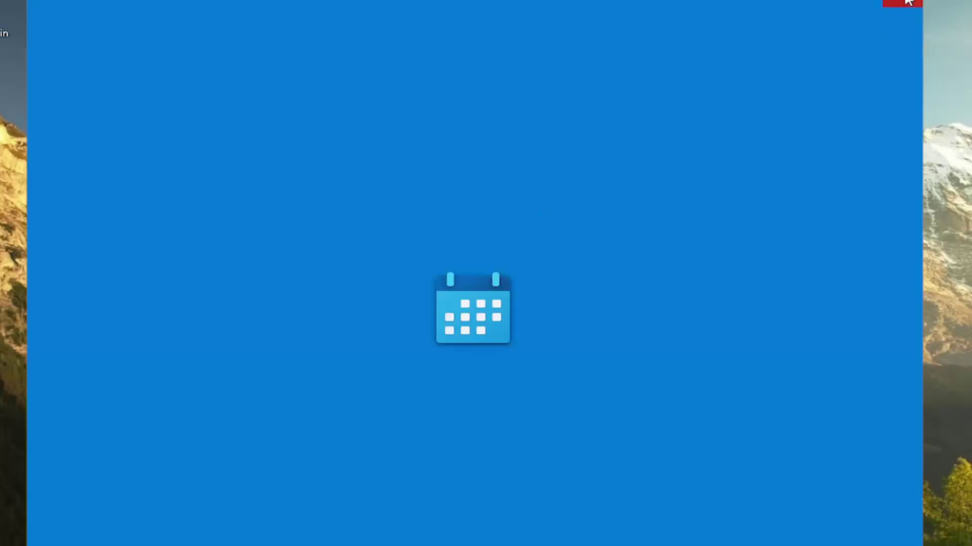
left_click(907, 2)
left_click(390, 351)
left_click(390, 294)
left_click(390, 295)
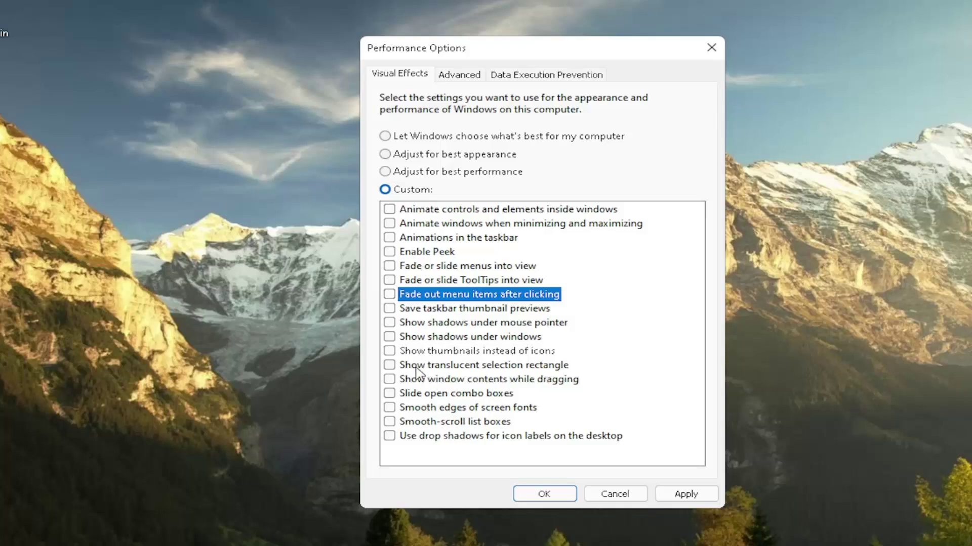
- Tick Show window contents while dragging and apply the Custom visual effects
mouse_move(596, 48)
left_mouse_down()
mouse_move(377, 70)
mouse_move(501, 68)
mouse_move(334, 76)
mouse_move(555, 83)
mouse_move(599, 49)
left_mouse_up()
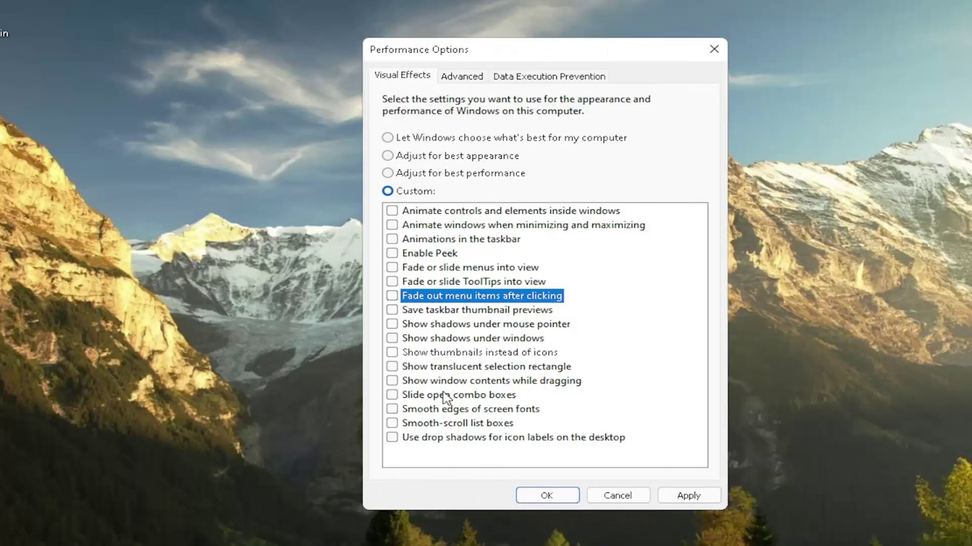
left_click(413, 381)
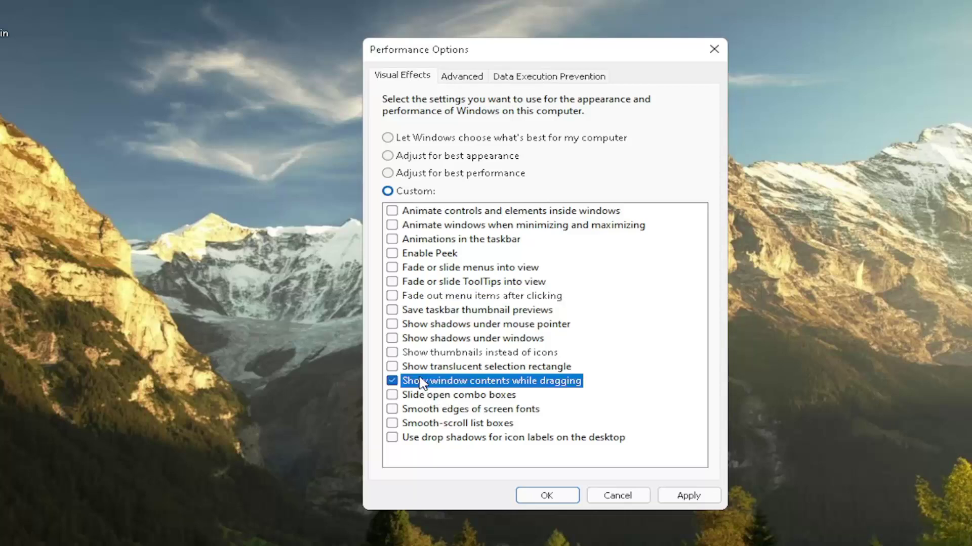
left_click(391, 381)
left_click(667, 497)
mouse_move(542, 59)
left_mouse_down()
mouse_move(624, 59)
mouse_move(618, 44)
mouse_move(542, 57)
left_mouse_up()
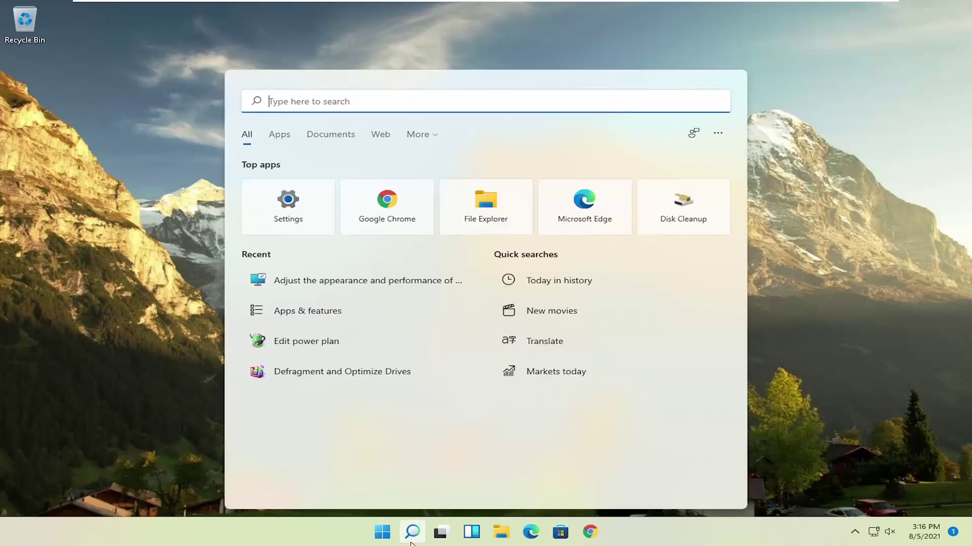
- Open Control Panel from a 'control' search and check the View by options
type("control")
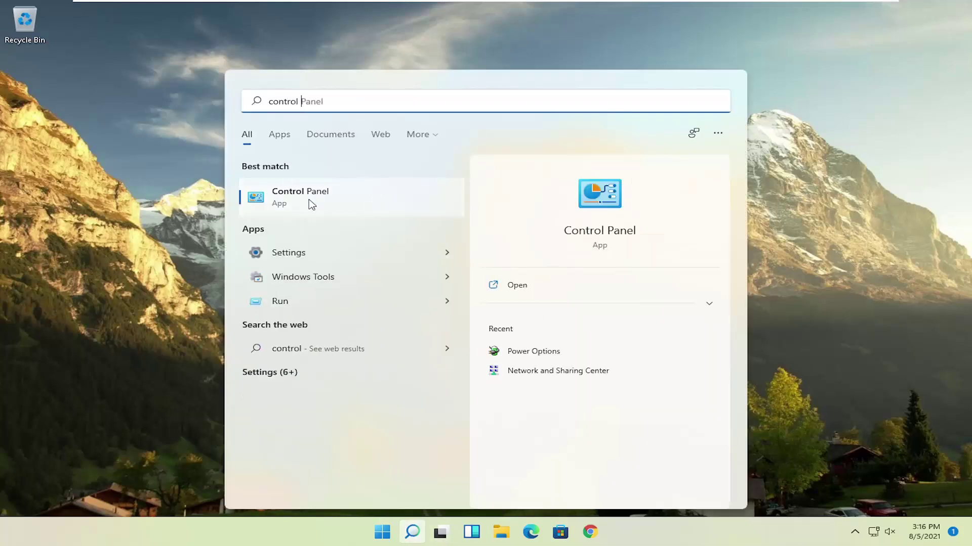
left_click(311, 204)
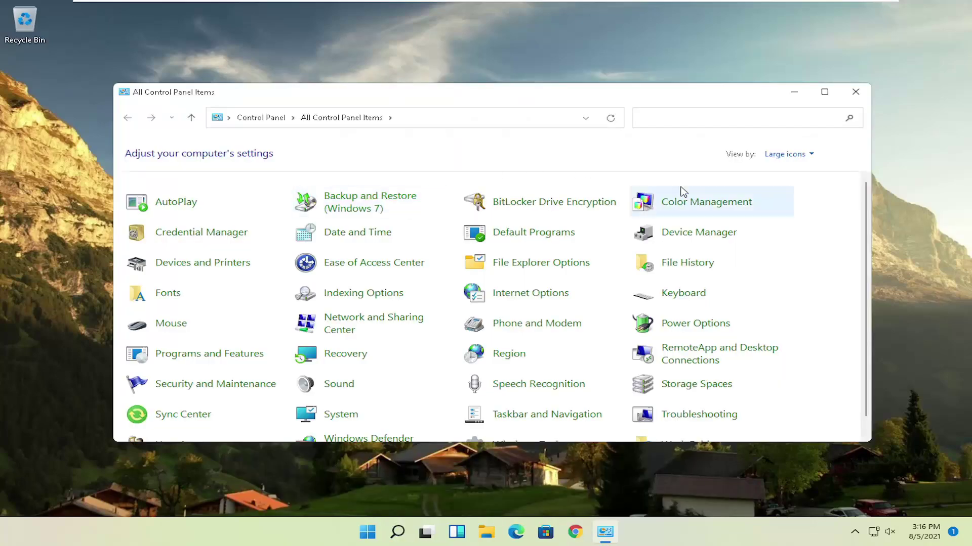
left_click(777, 152)
- Keep Large icons view, then make High performance the active plan in Power Options
left_click(797, 190)
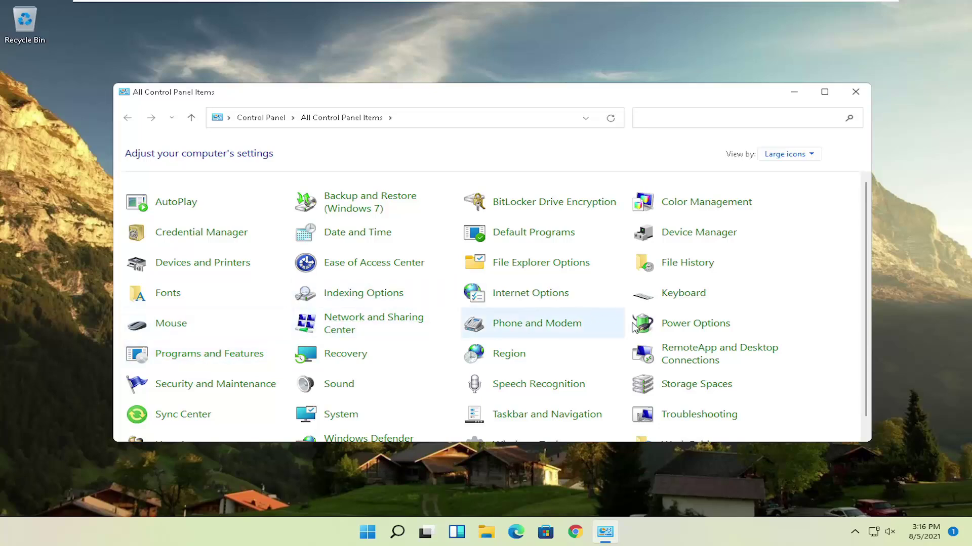
left_click(697, 329)
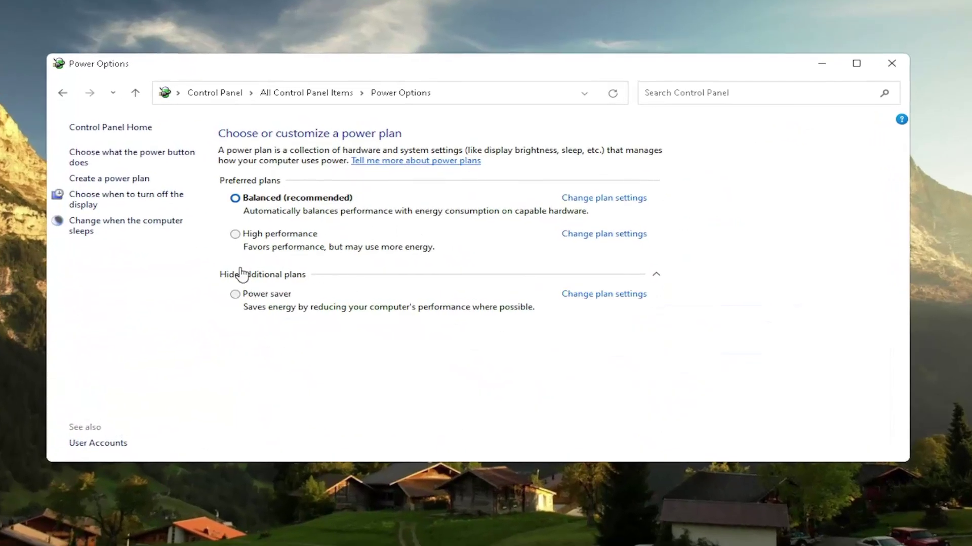
left_click(285, 276)
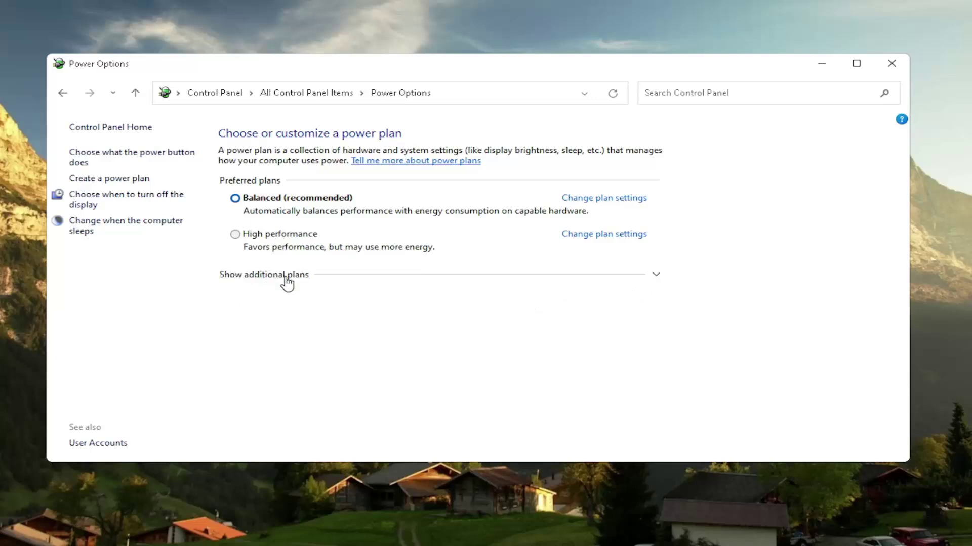
left_click(267, 279)
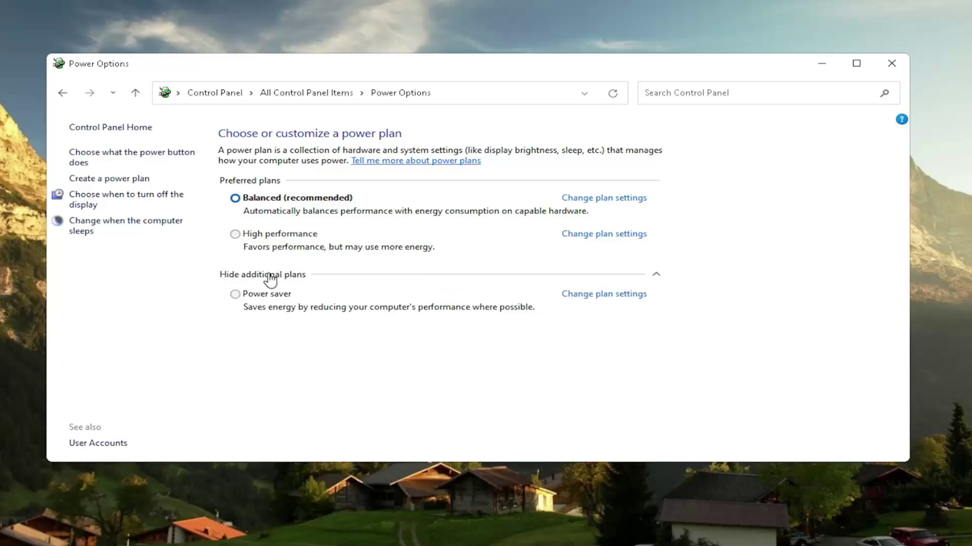
left_click(235, 234)
- Close Power Options and launch Disk Cleanup from a 'disk clean' search
left_click(883, 66)
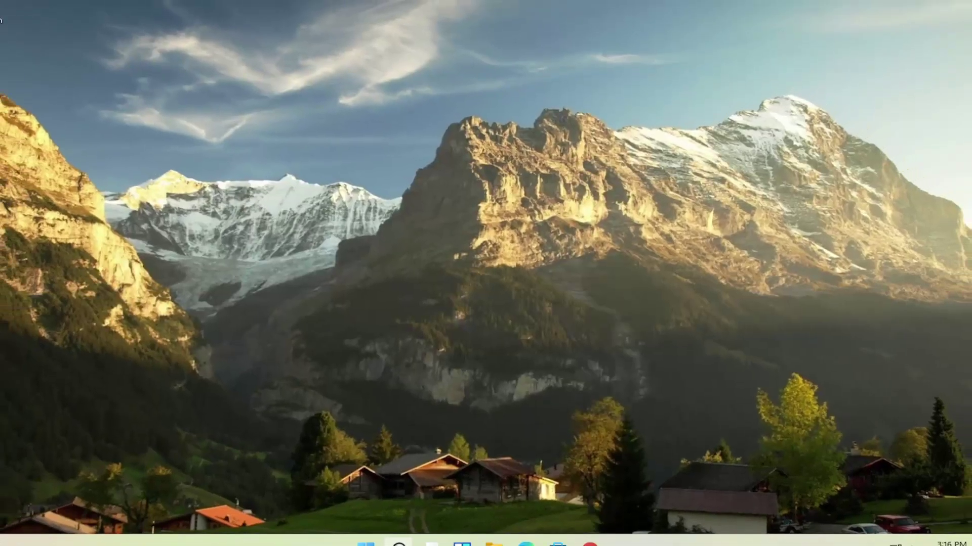
left_click(400, 545)
type("disk")
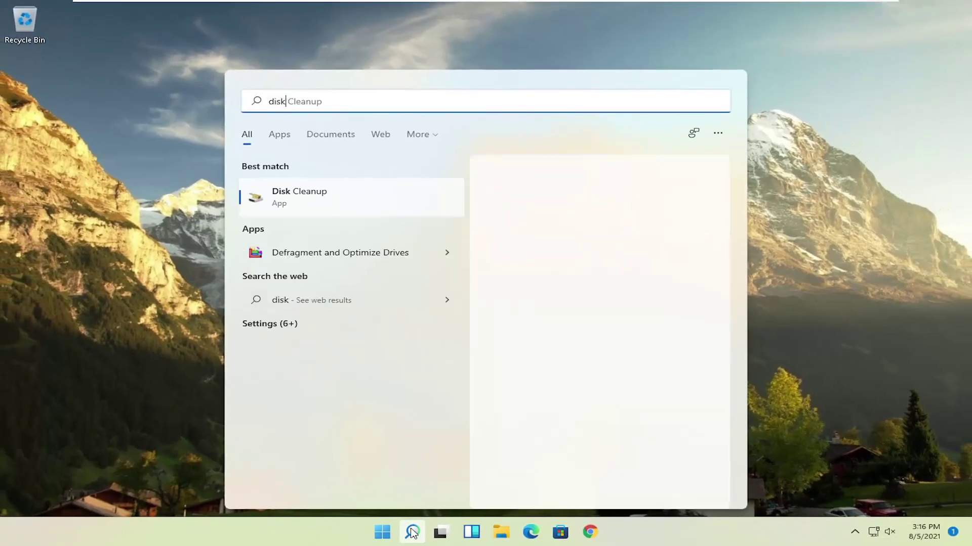
type(" clean")
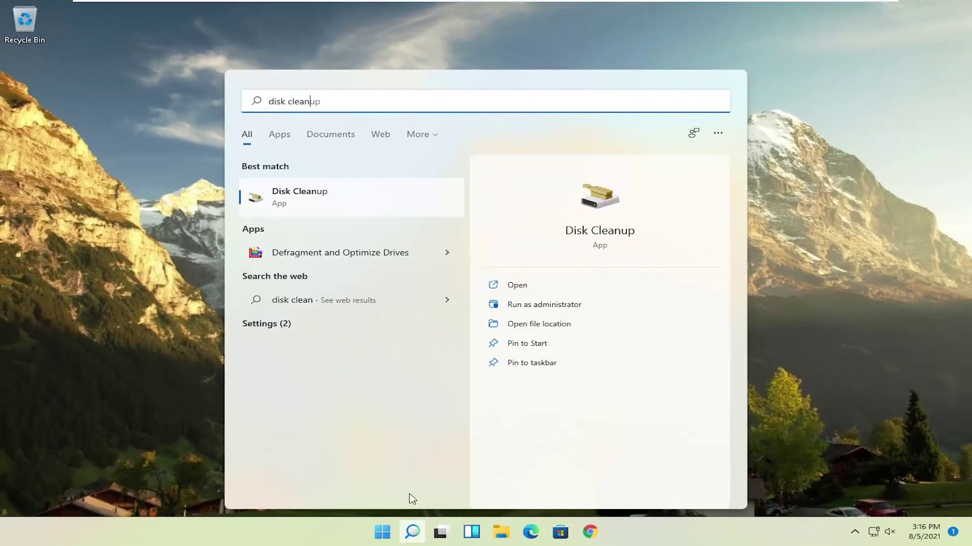
left_click(294, 191)
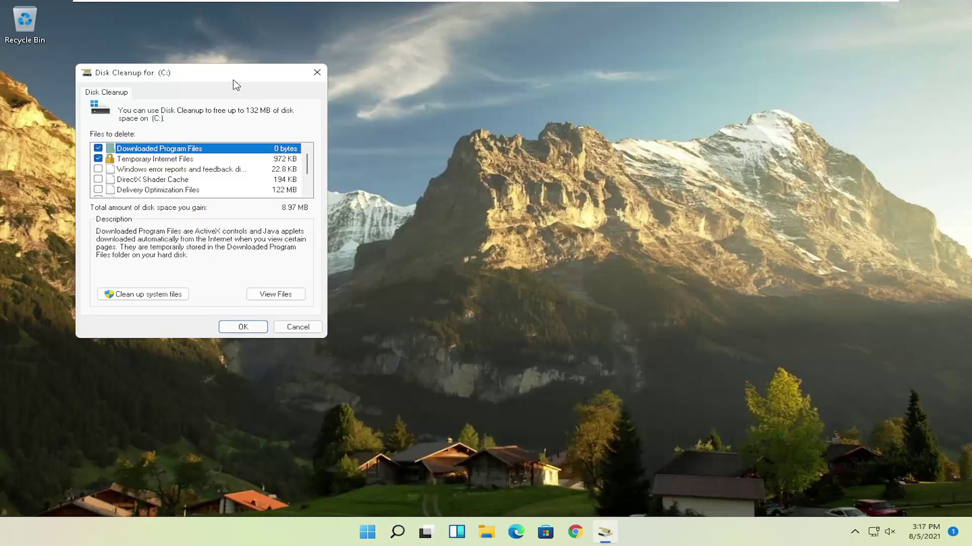
- Include system files for drive C: and permanently delete the checked files
left_click_drag(236, 81, 444, 102)
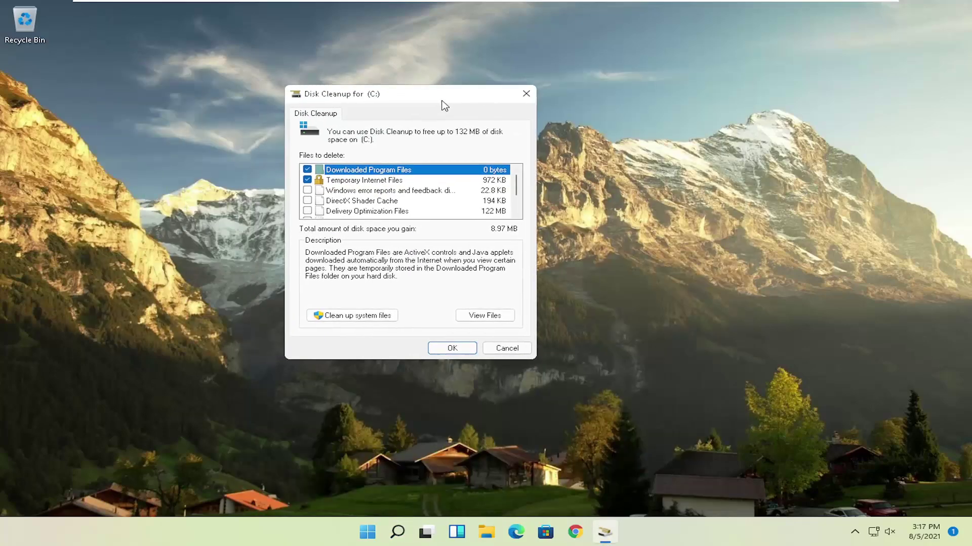
left_click(346, 314)
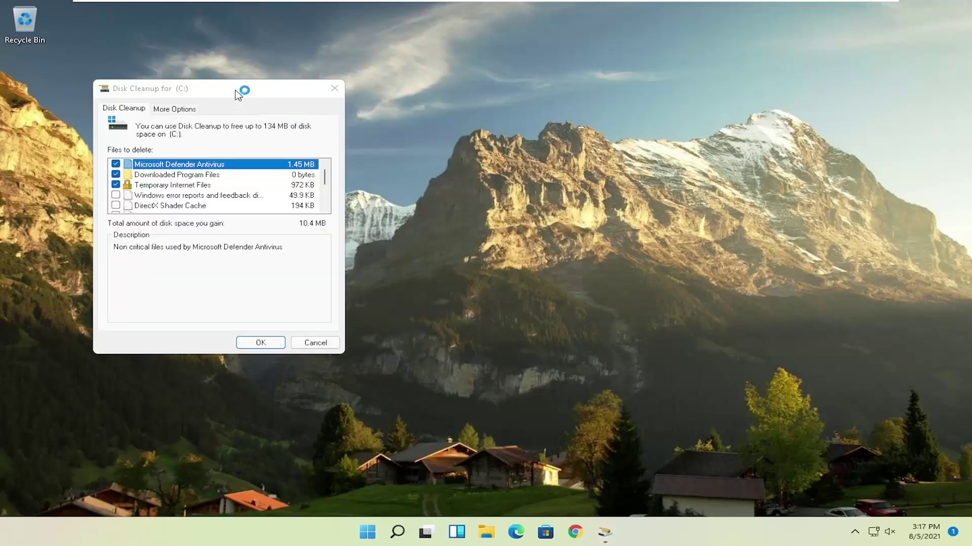
left_click_drag(241, 91, 448, 102)
left_click(473, 351)
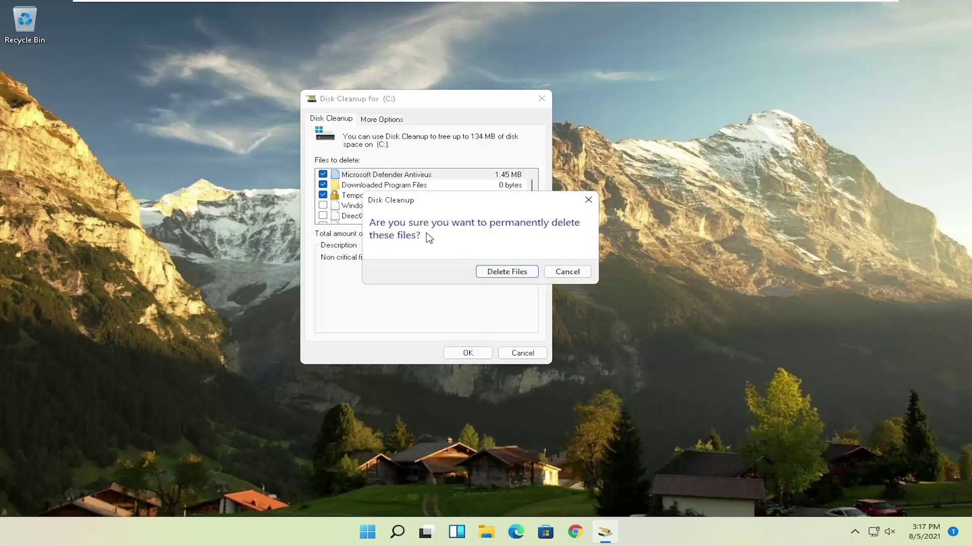
left_click(508, 272)
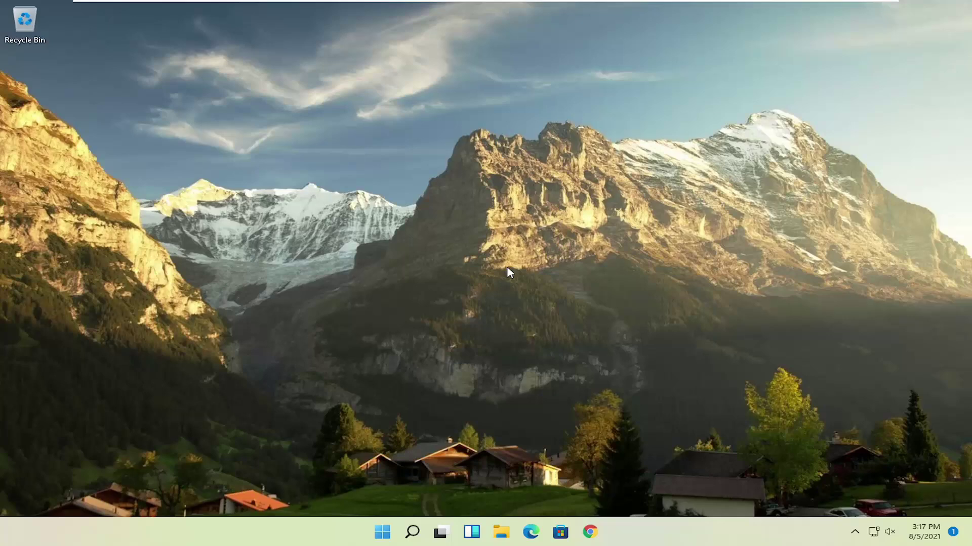
- Launch Defragment and Optimize Drives from a 'defrag' search
left_click(413, 531)
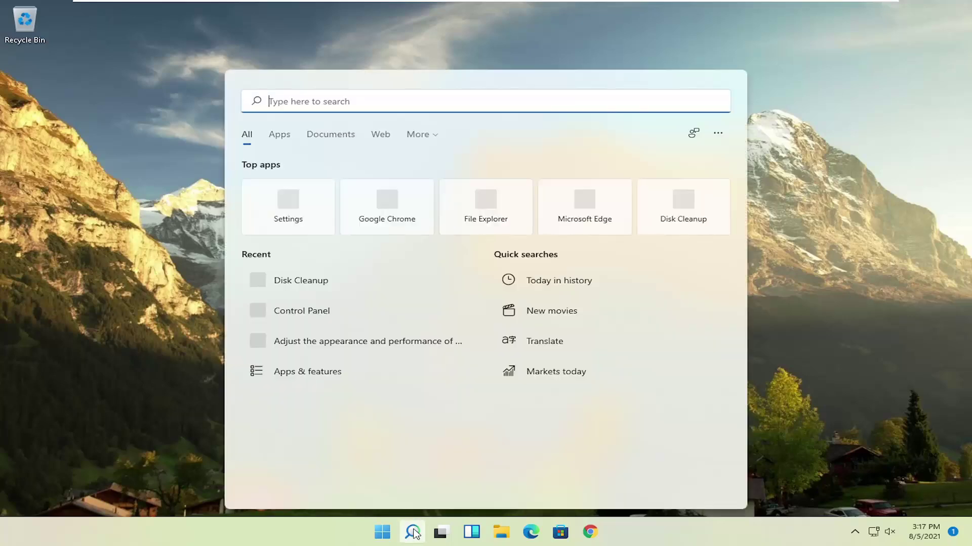
type("disk")
key("ctrl+a")
type("defrag")
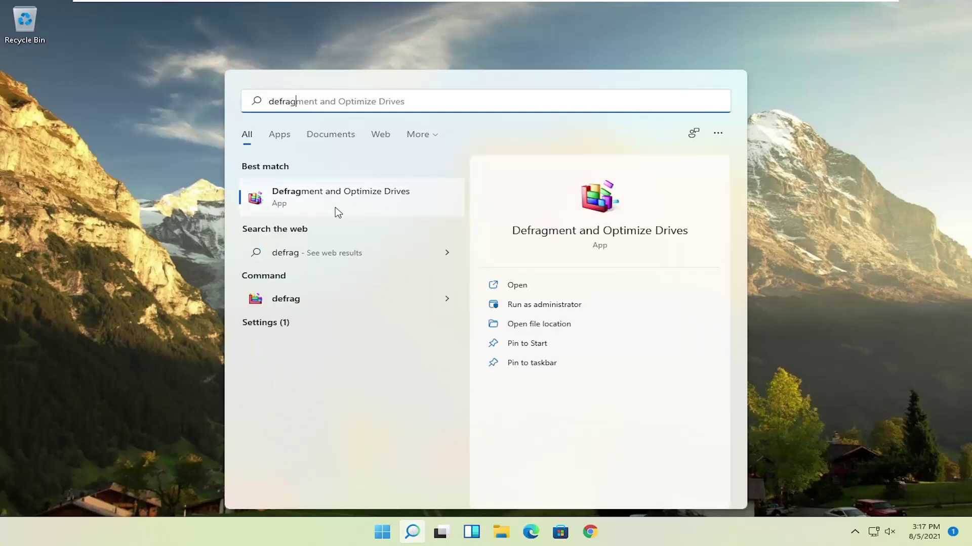
left_click(352, 202)
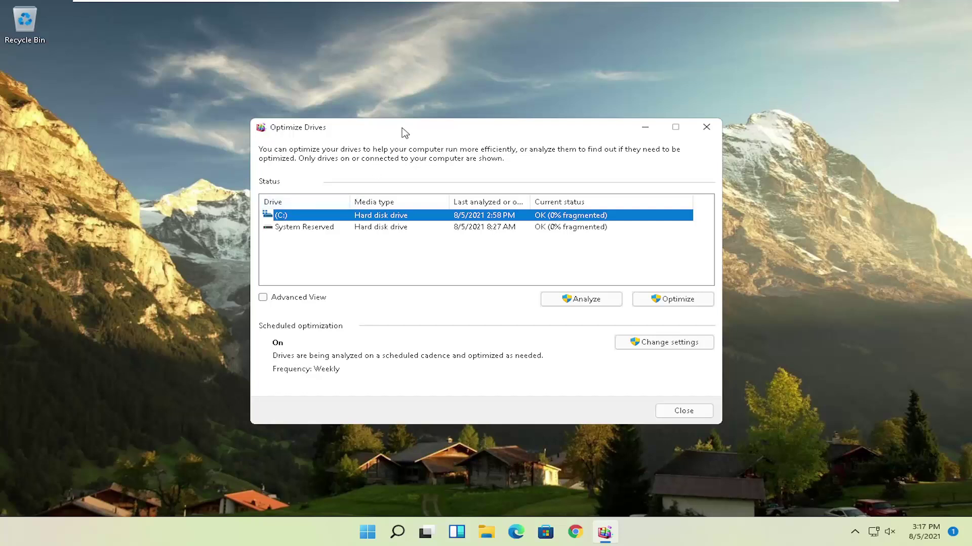
- Select drive (C:) and optimize it
left_click_drag(401, 128, 387, 99)
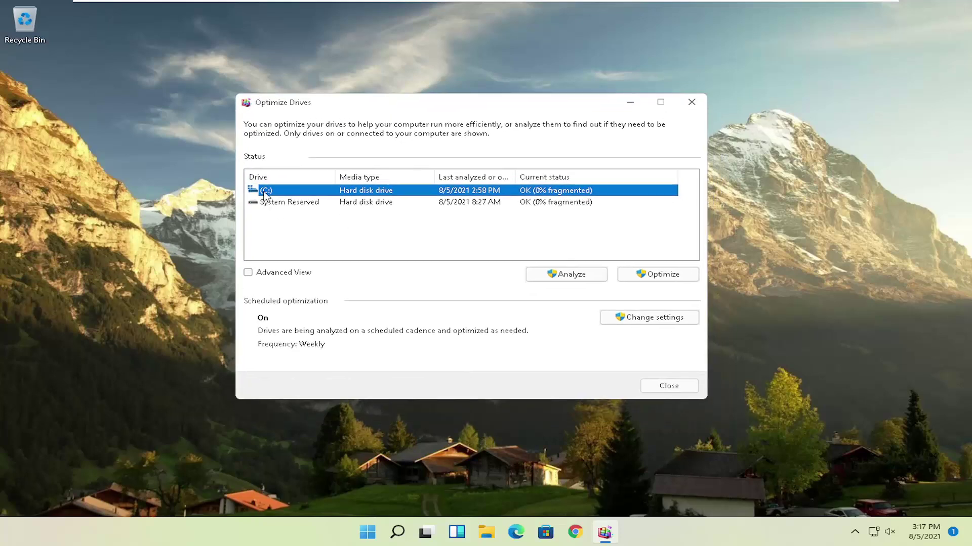
left_click(274, 203)
left_click(275, 192)
left_click(658, 276)
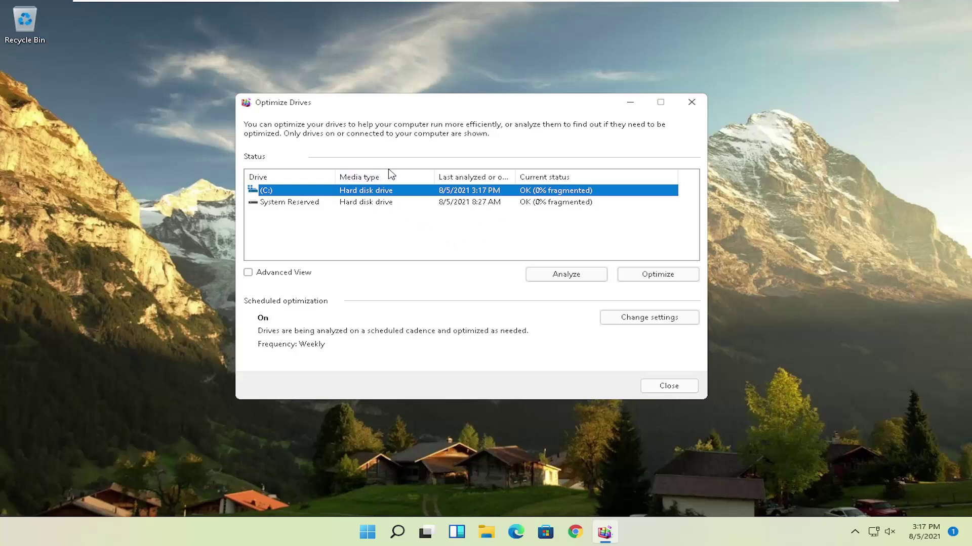
- Close Optimize Drives and run Command Prompt as administrator from a 'cmd' search
left_click(683, 106)
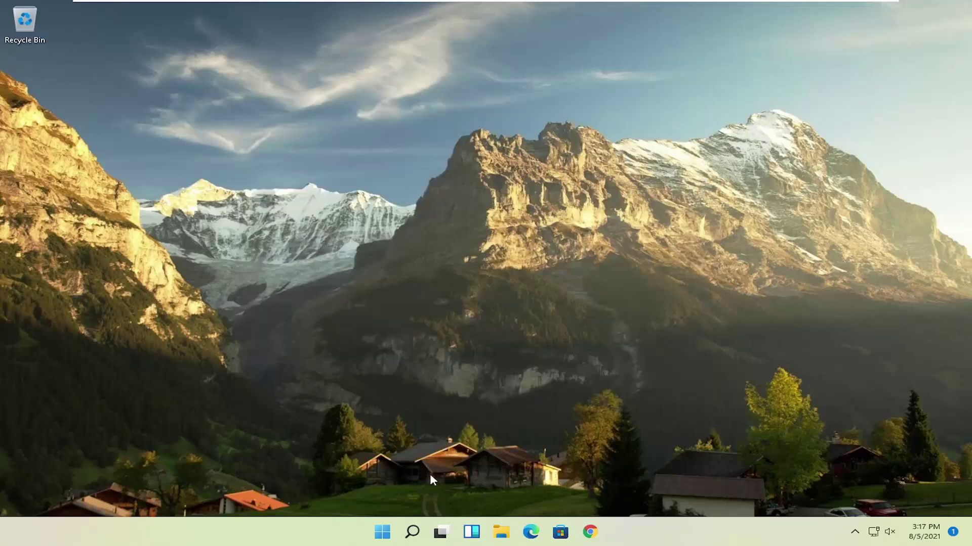
left_click(412, 531)
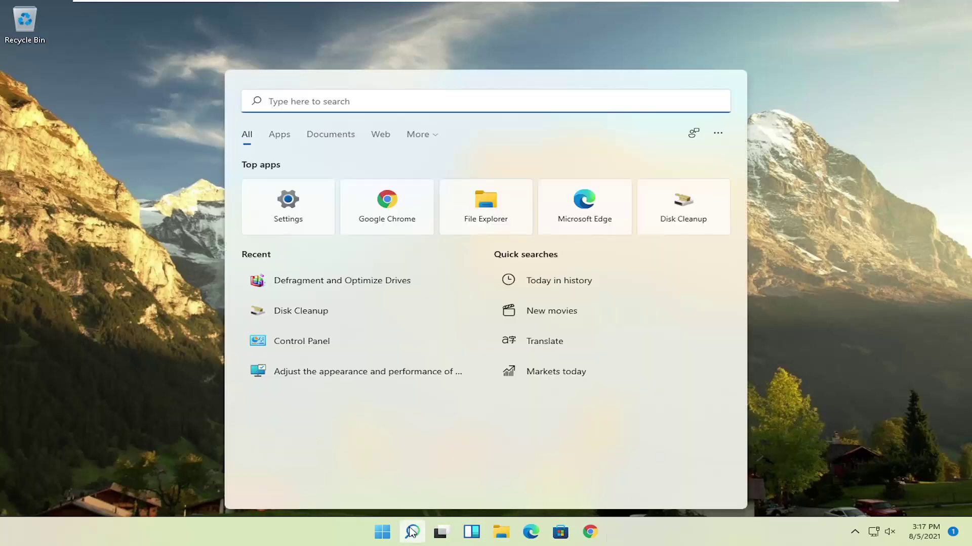
type("cmd")
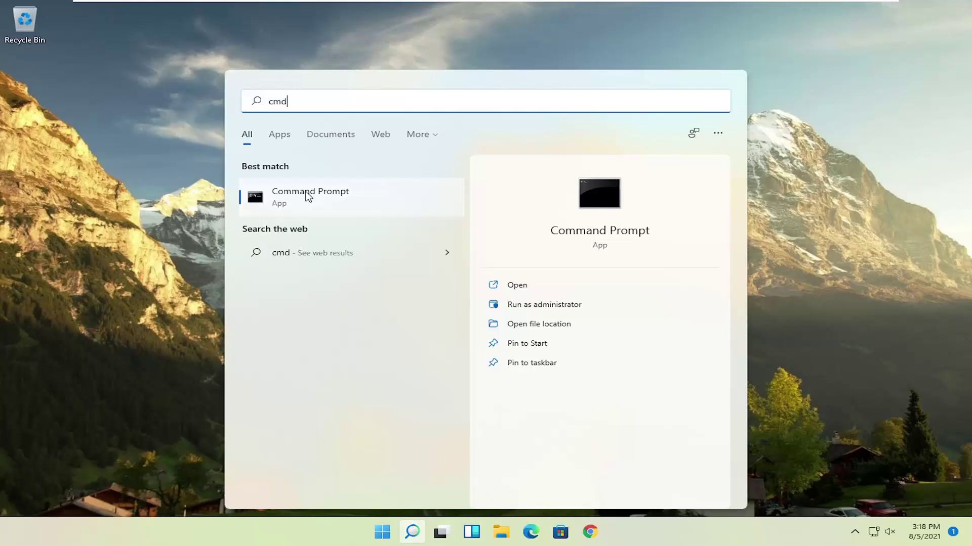
right_click(308, 196)
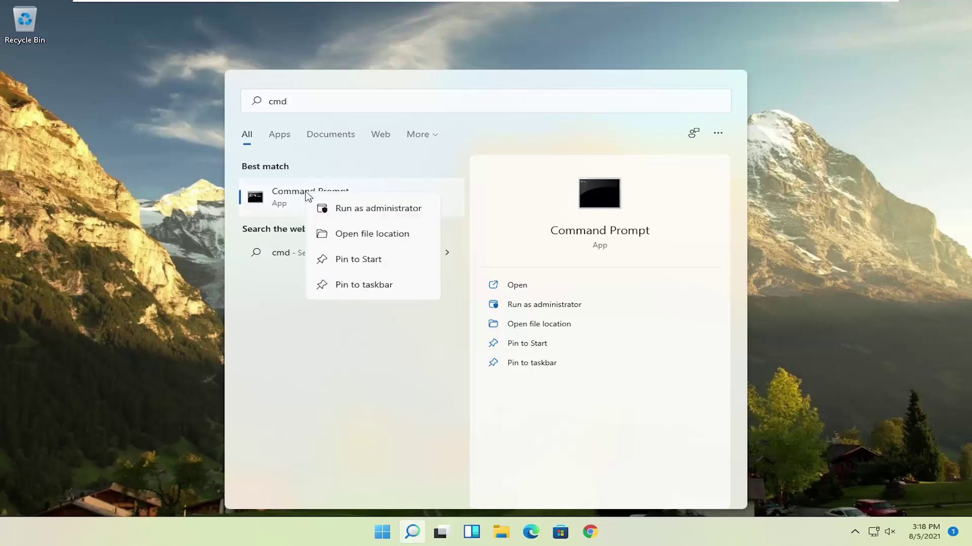
left_click(368, 210)
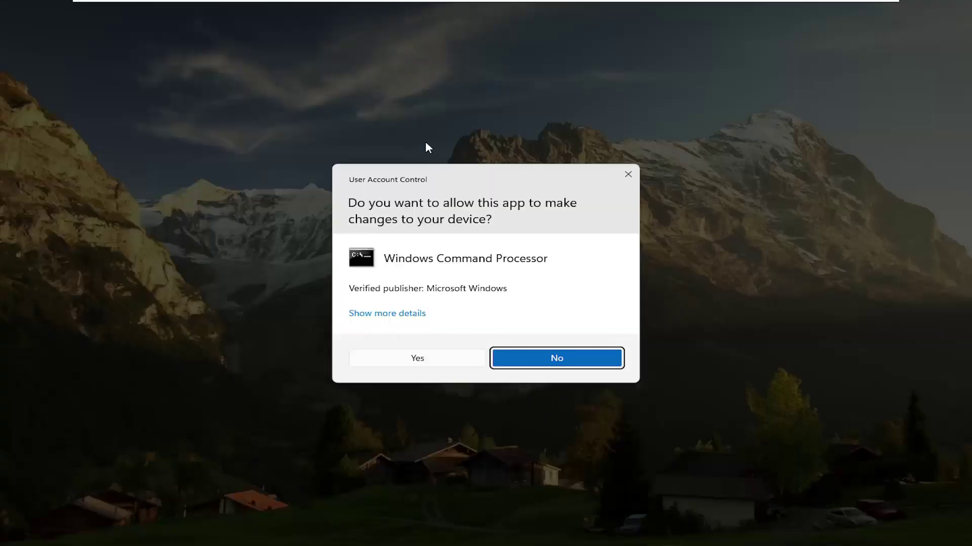
- Approve the UAC prompt and type 'sfc /scan' at the administrator prompt
left_click(425, 358)
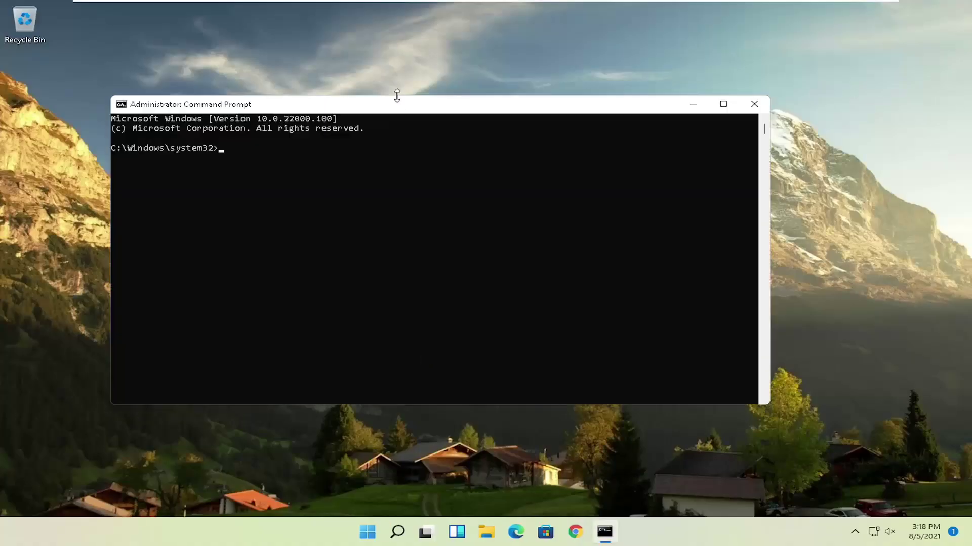
left_click_drag(398, 98, 427, 93)
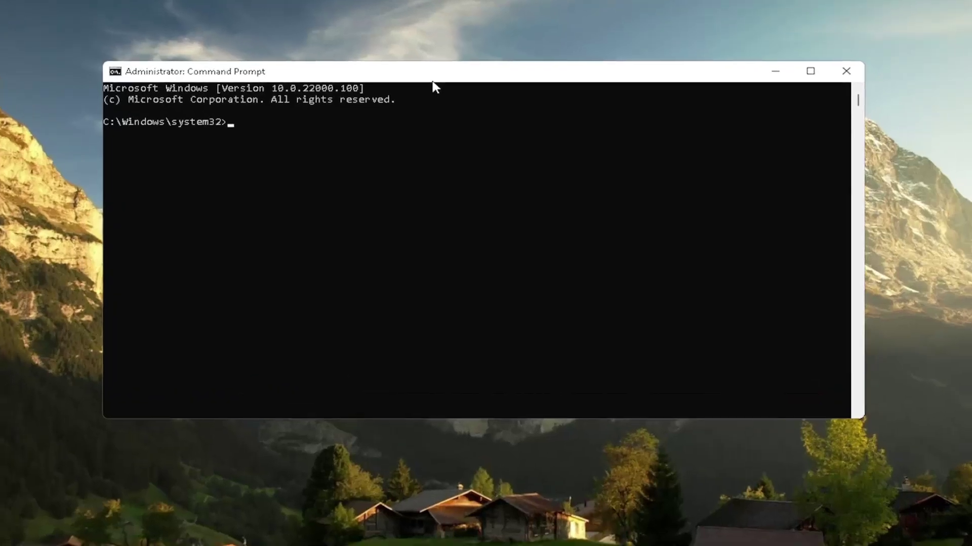
type("sfc")
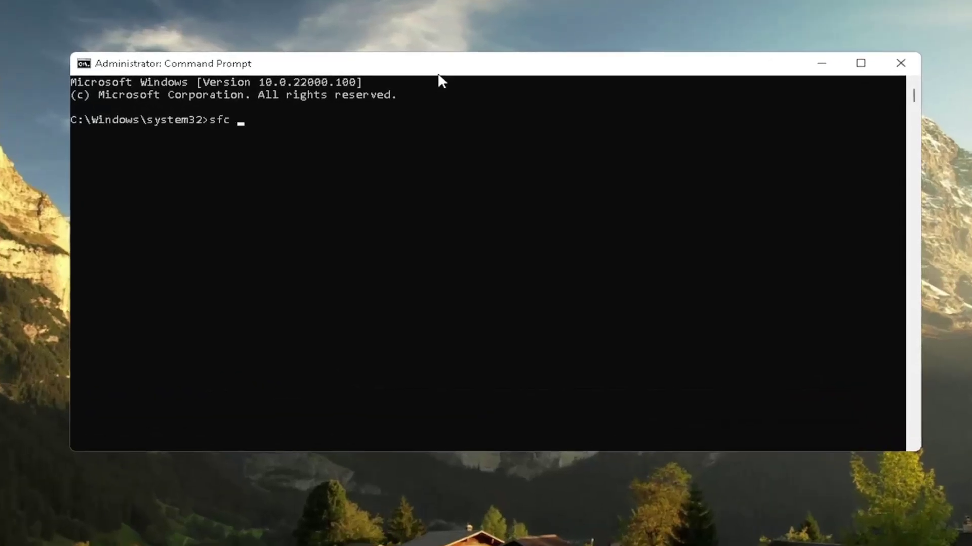
type(" /scannow")
- Run sfc /scannow to 100% verification, with no integrity violations found
key("Return")
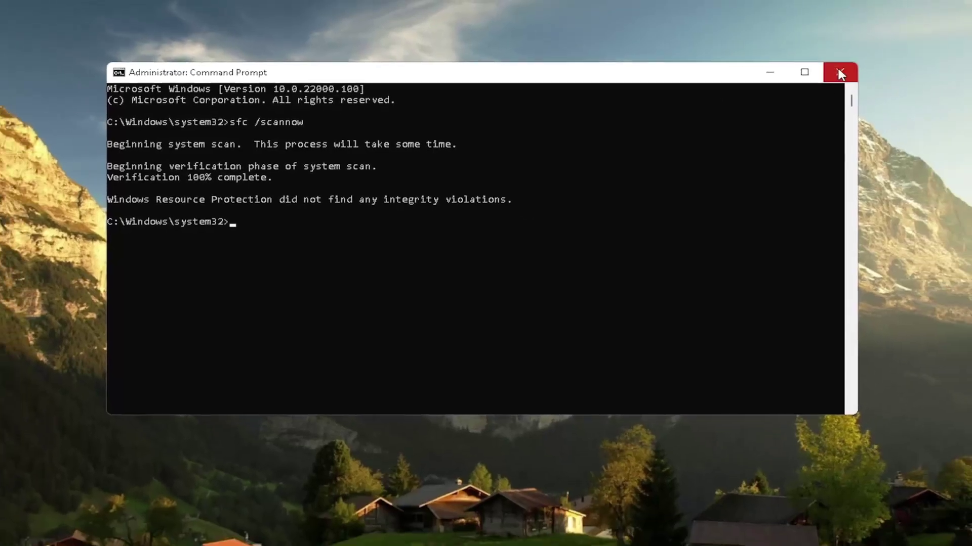
- Close the administrator Command Prompt and bring up the Start button's quick system menu
left_click(836, 75)
right_click(382, 531)
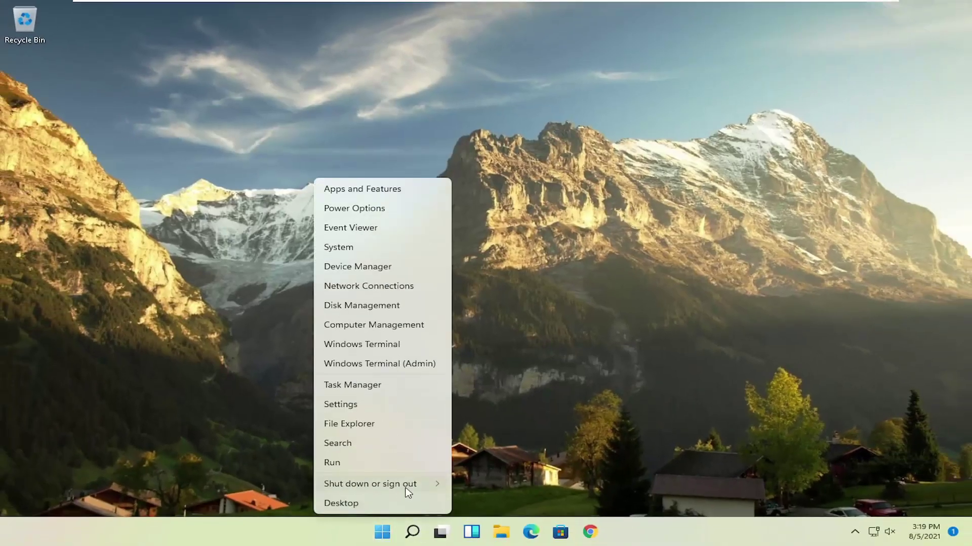